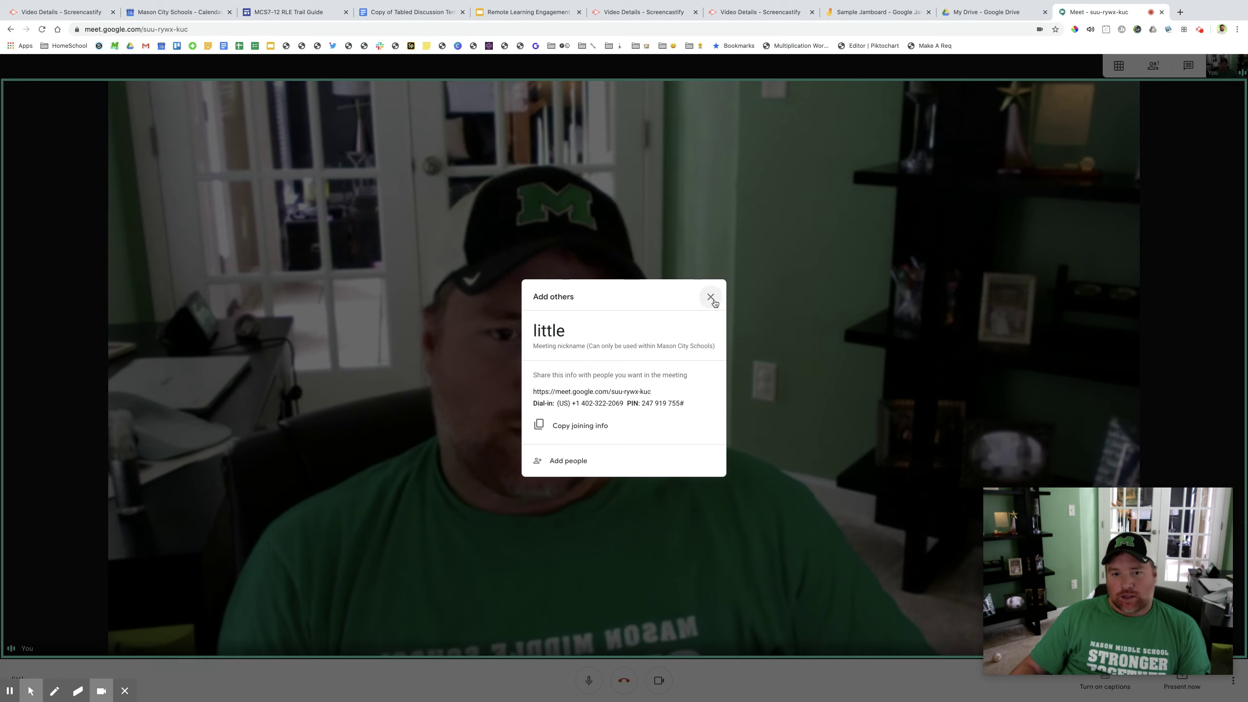
Step: Close the 'Add others' joining-details dialog in the Meet call
{"action": "left_click", "coordinate": [710, 296]}
Step: Paste the Jamboard sharing link into the Meet chat and send it to everyone
{"action": "left_click", "coordinate": [1188, 69]}
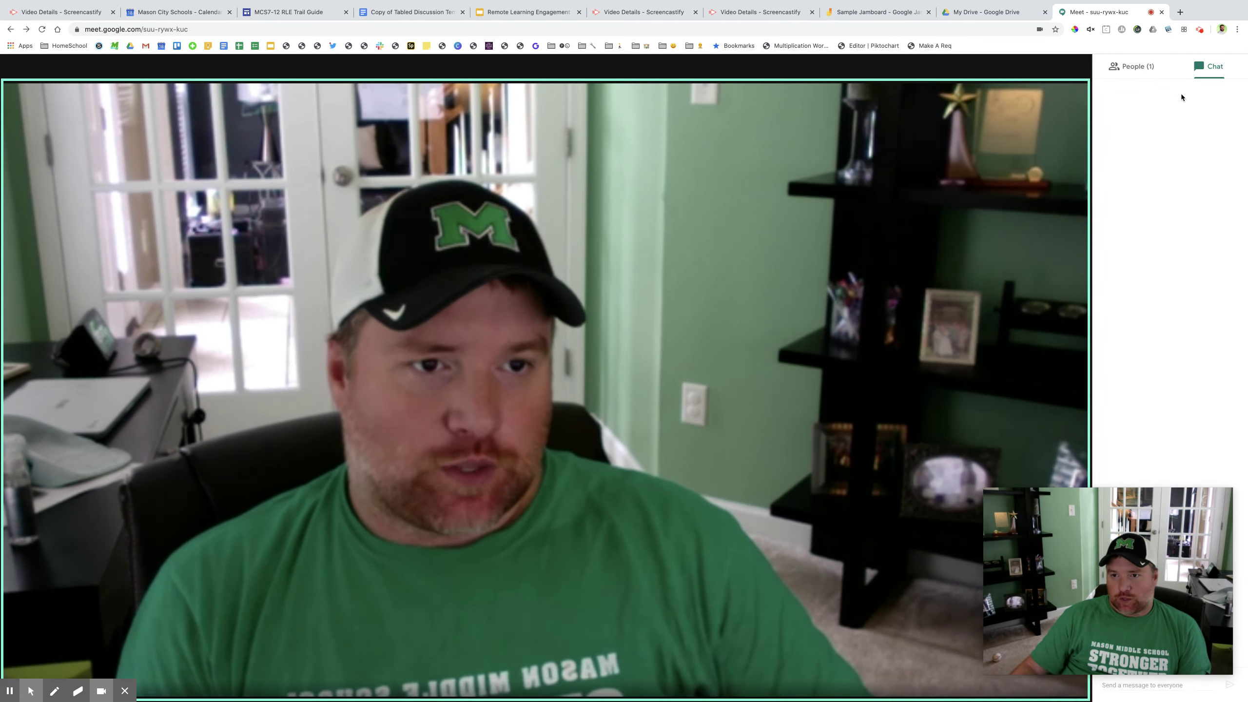
{"action": "left_click_drag", "start_coordinate": [1104, 497], "coordinate": [1104, 334]}
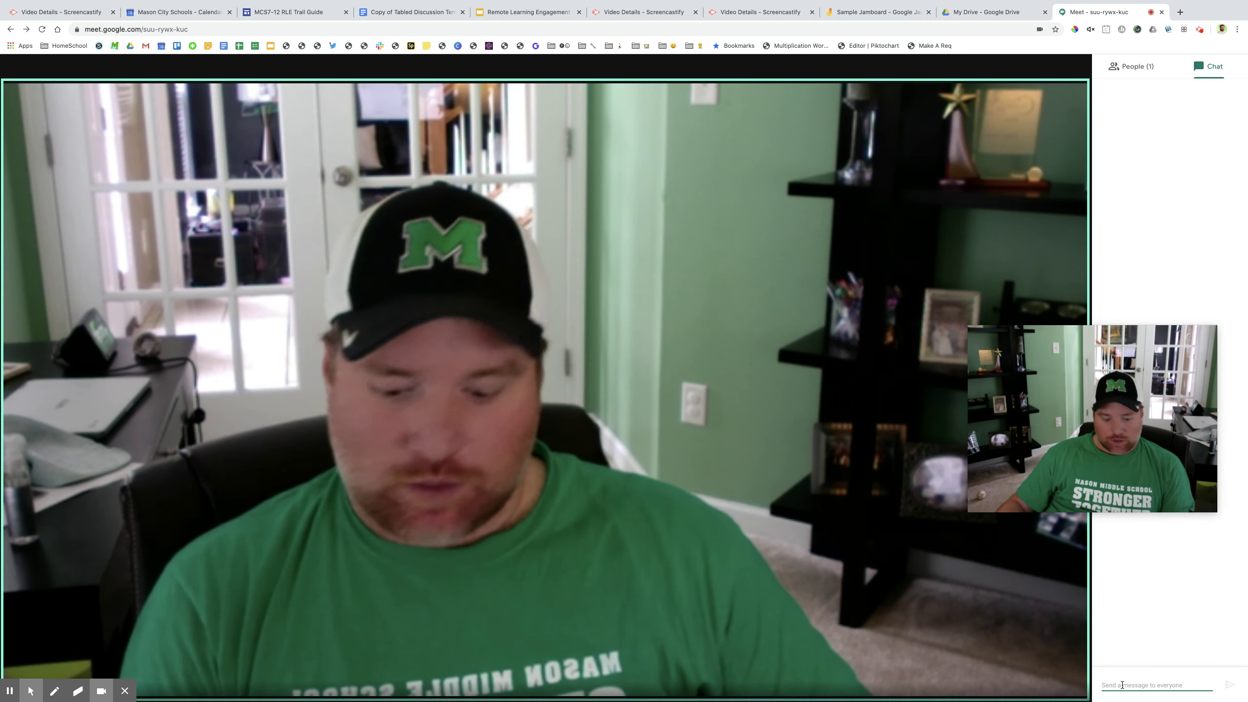
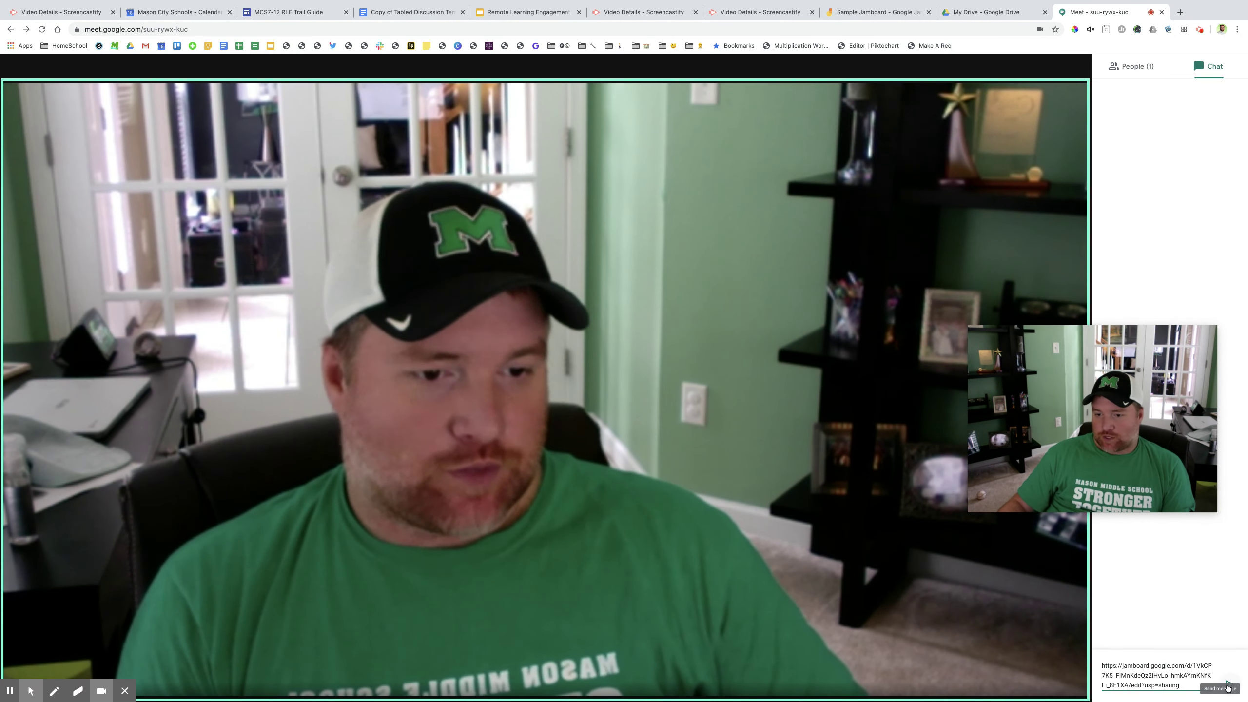
{"action": "left_click", "coordinate": [1229, 685]}
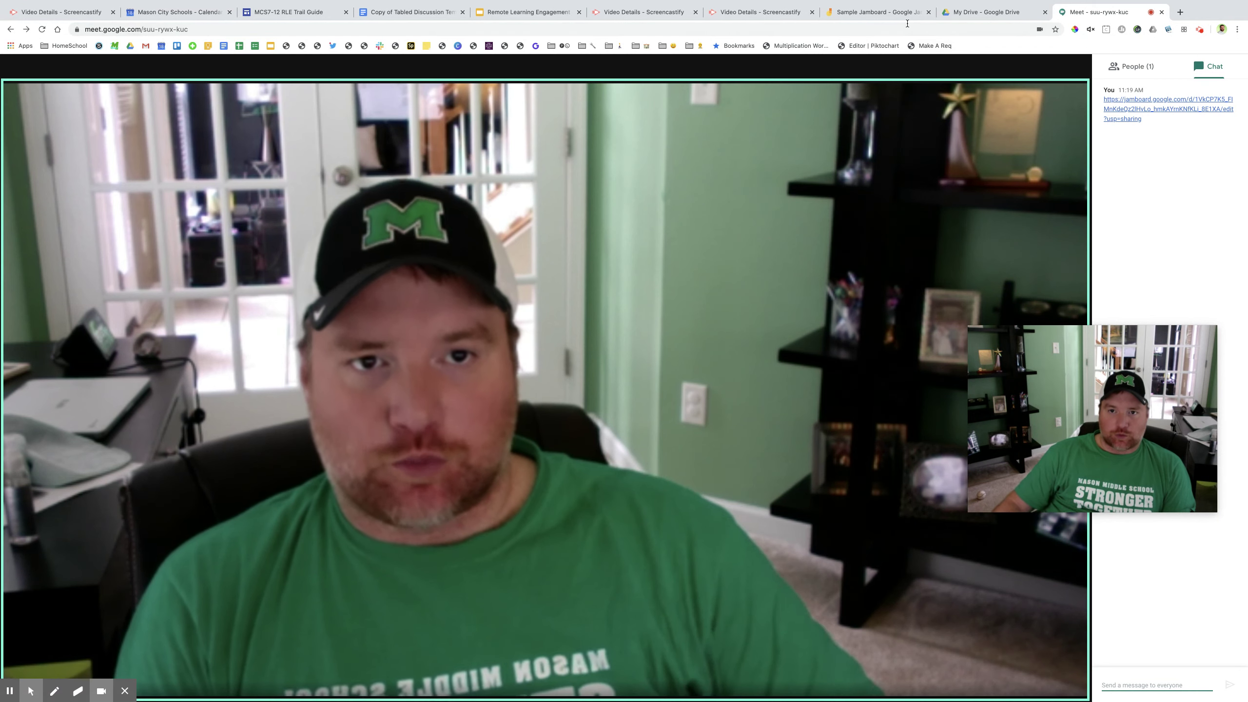
Step: Switch to the Sample Jamboard tab and advance to frame 2 of 7
{"action": "left_click", "coordinate": [880, 14]}
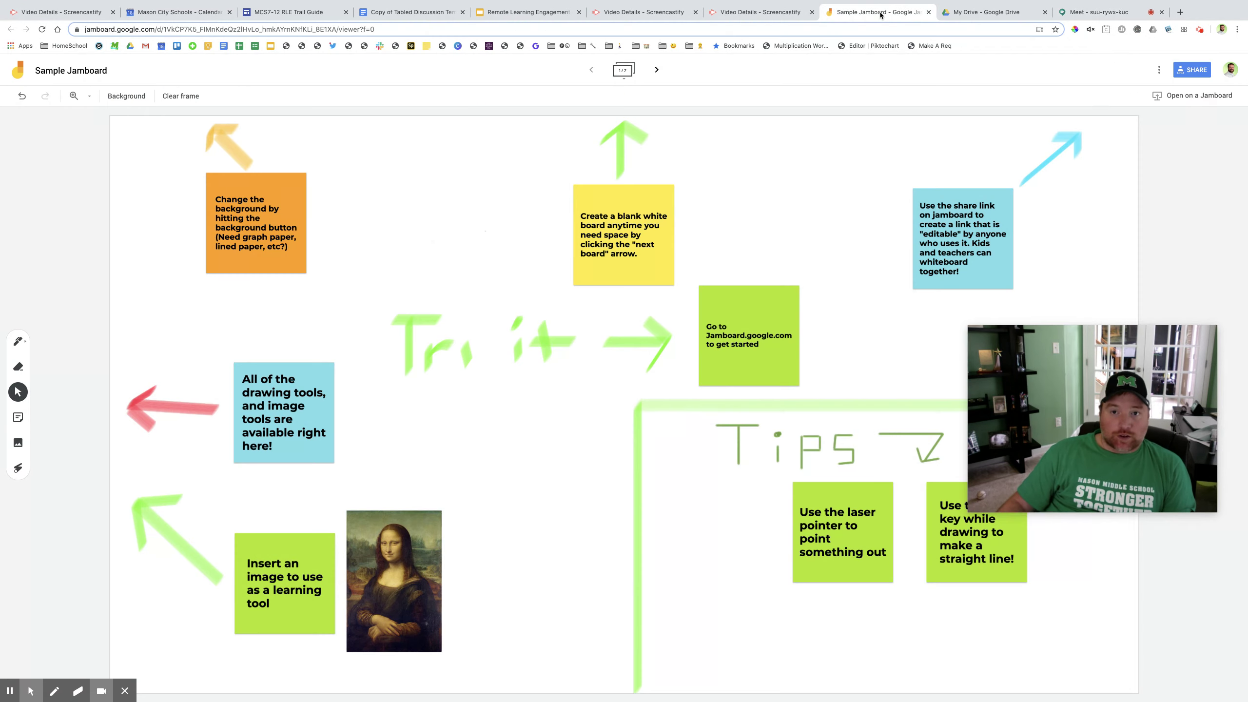
{"action": "left_click_drag", "start_coordinate": [1063, 375], "coordinate": [1075, 558]}
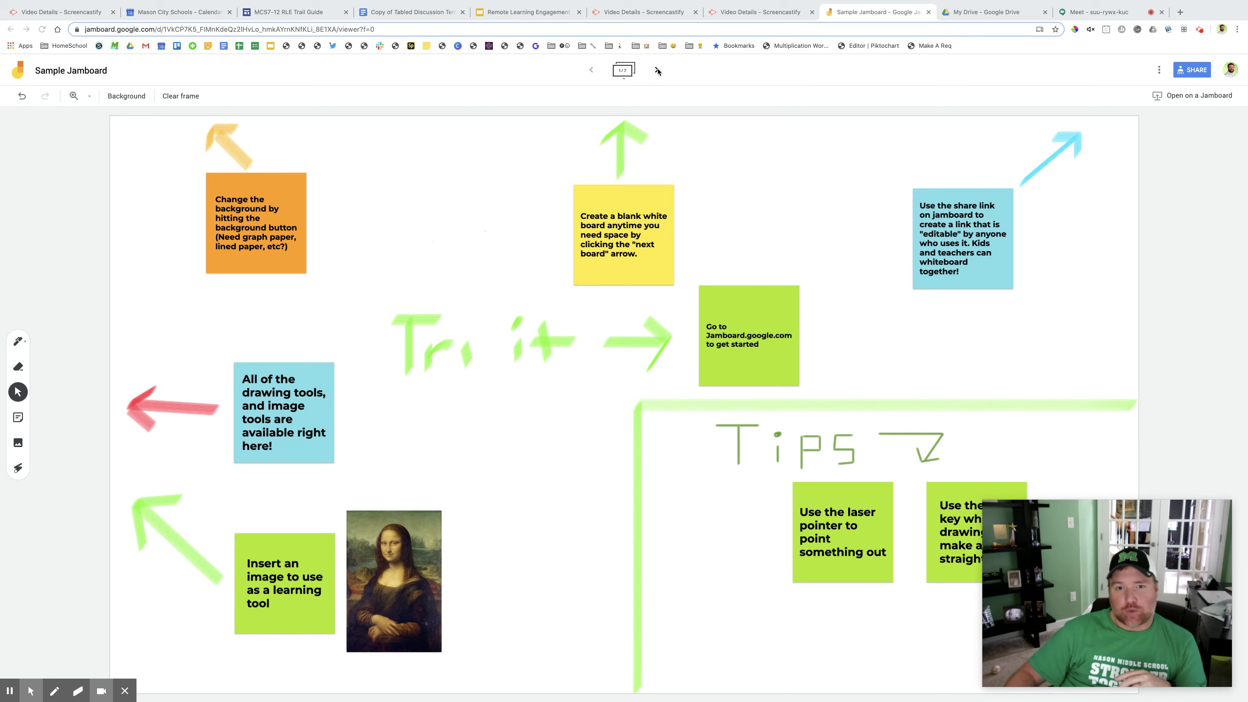
{"action": "left_click", "coordinate": [657, 71]}
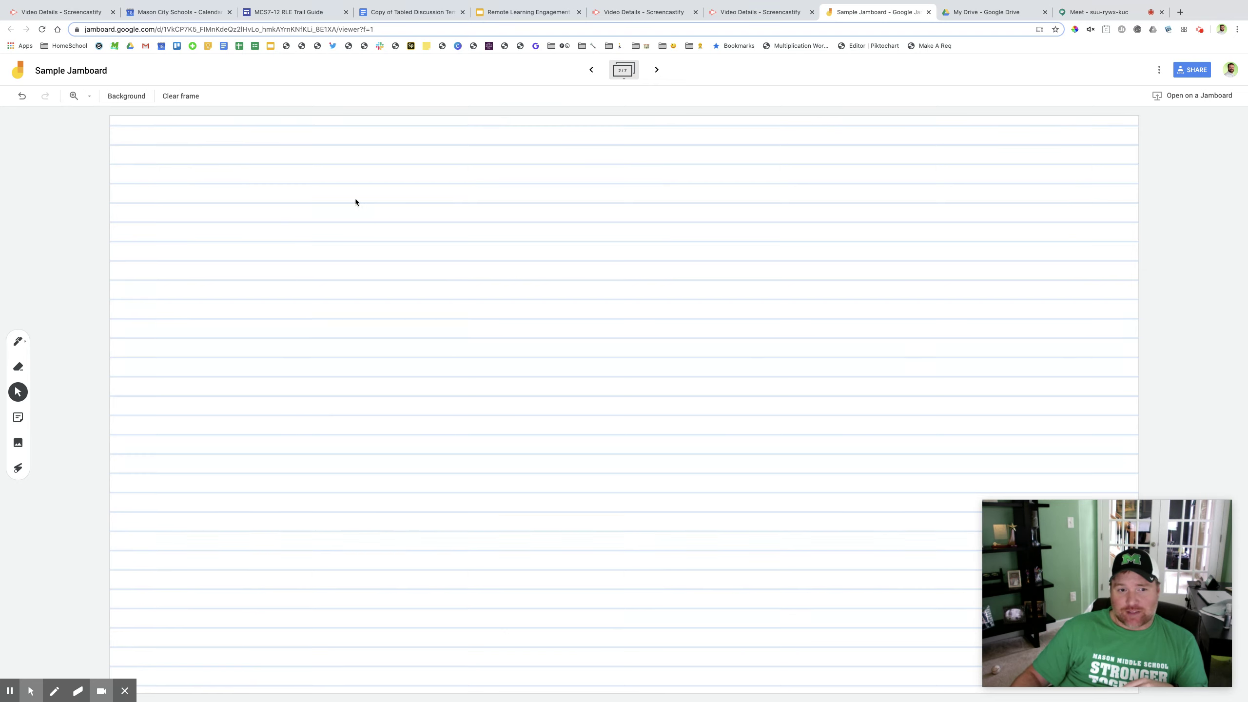
Step: Set the frame background to Blank after trying Squares, then start a sticky note
{"action": "left_click", "coordinate": [131, 102]}
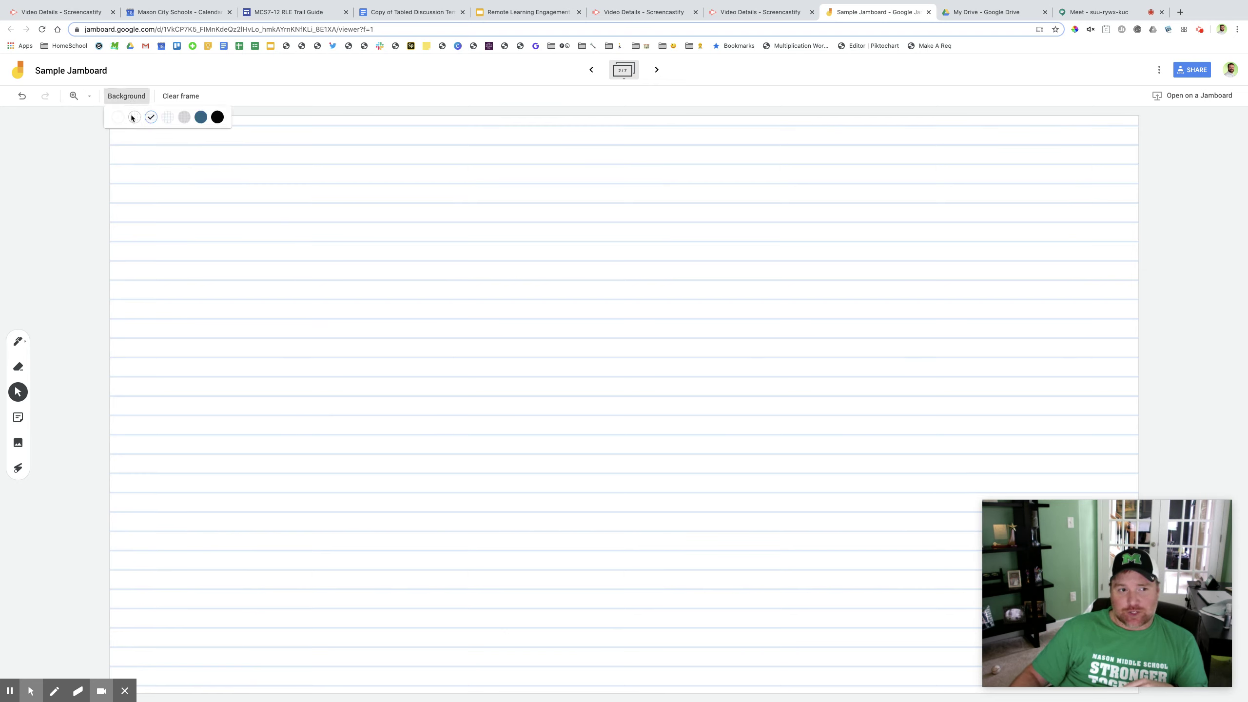
{"action": "left_click", "coordinate": [117, 119]}
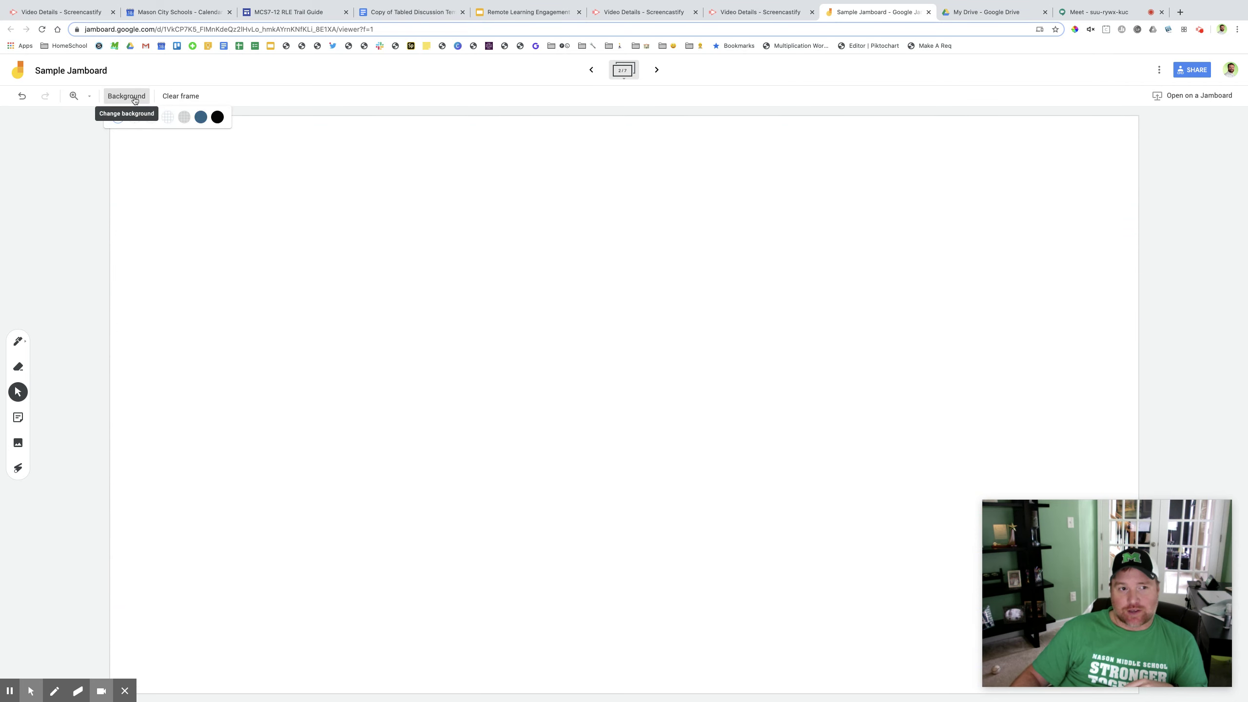
{"action": "left_click", "coordinate": [168, 118]}
{"action": "left_click", "coordinate": [126, 96]}
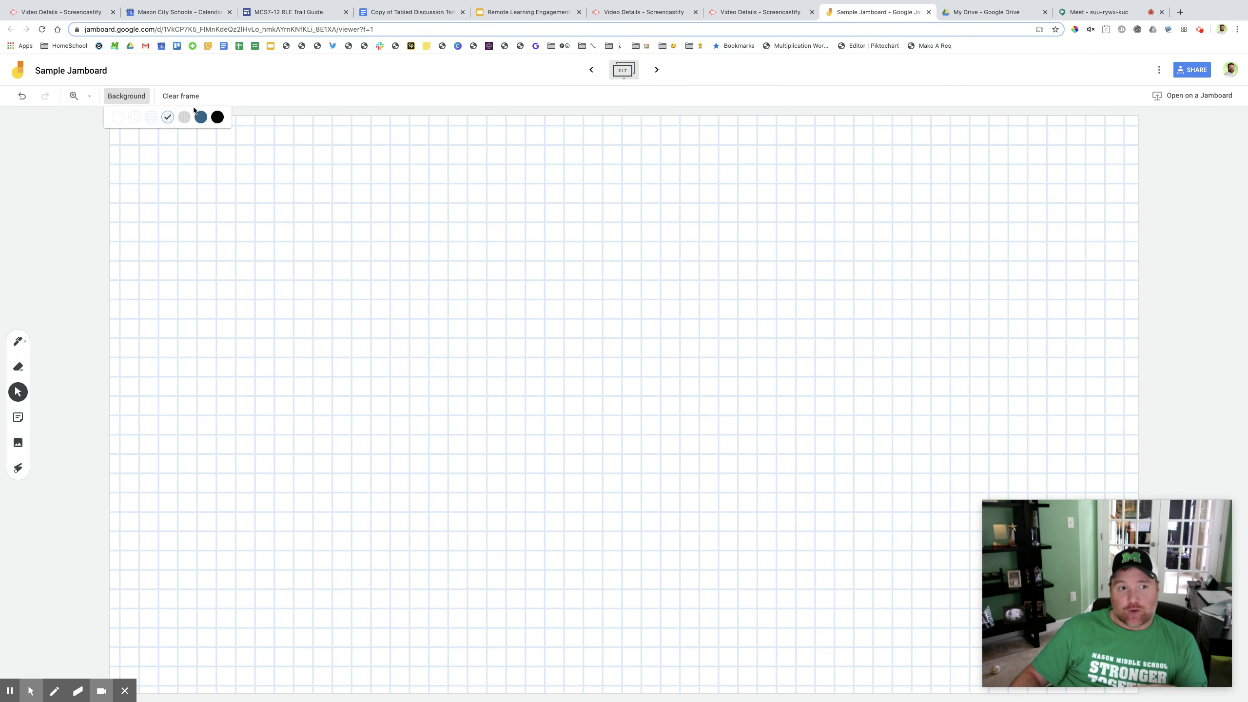
{"action": "left_click", "coordinate": [119, 118]}
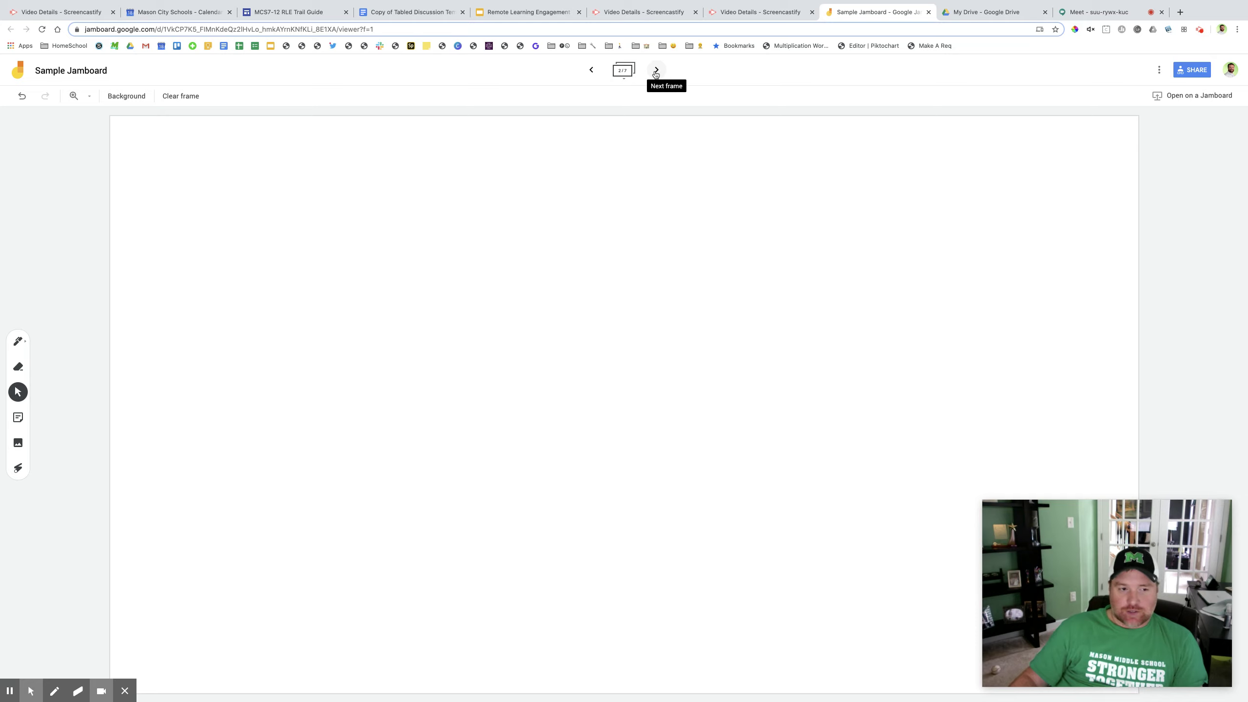
{"action": "left_click", "coordinate": [18, 417]}
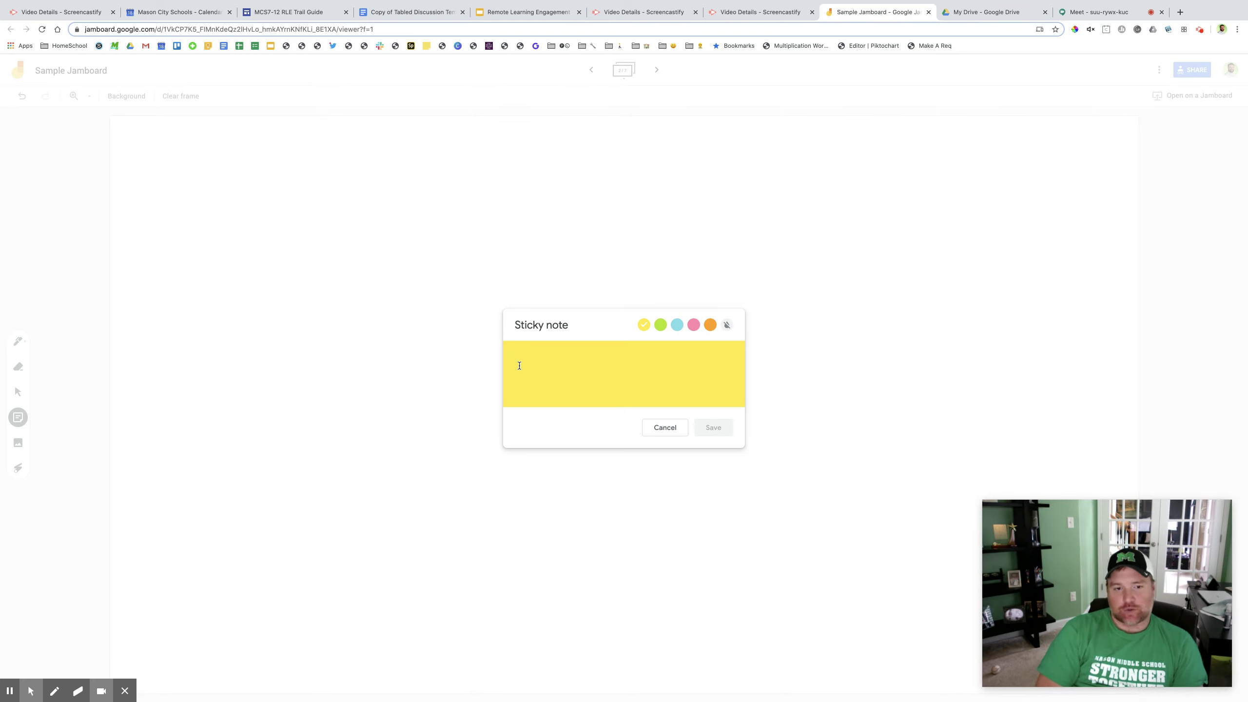
Step: Add a 'Thoughts' note and a green 'Different thoughts from another student' note
{"action": "type", "text": "Thoughts"}
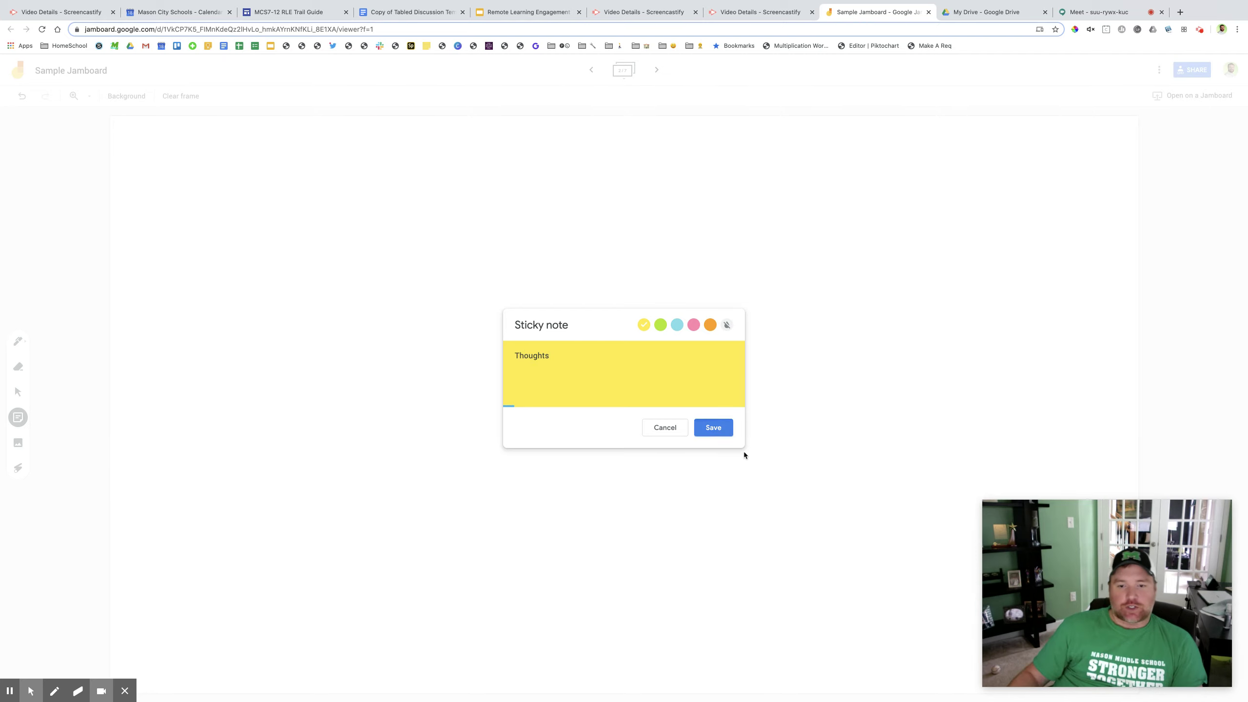
{"action": "left_click", "coordinate": [713, 427]}
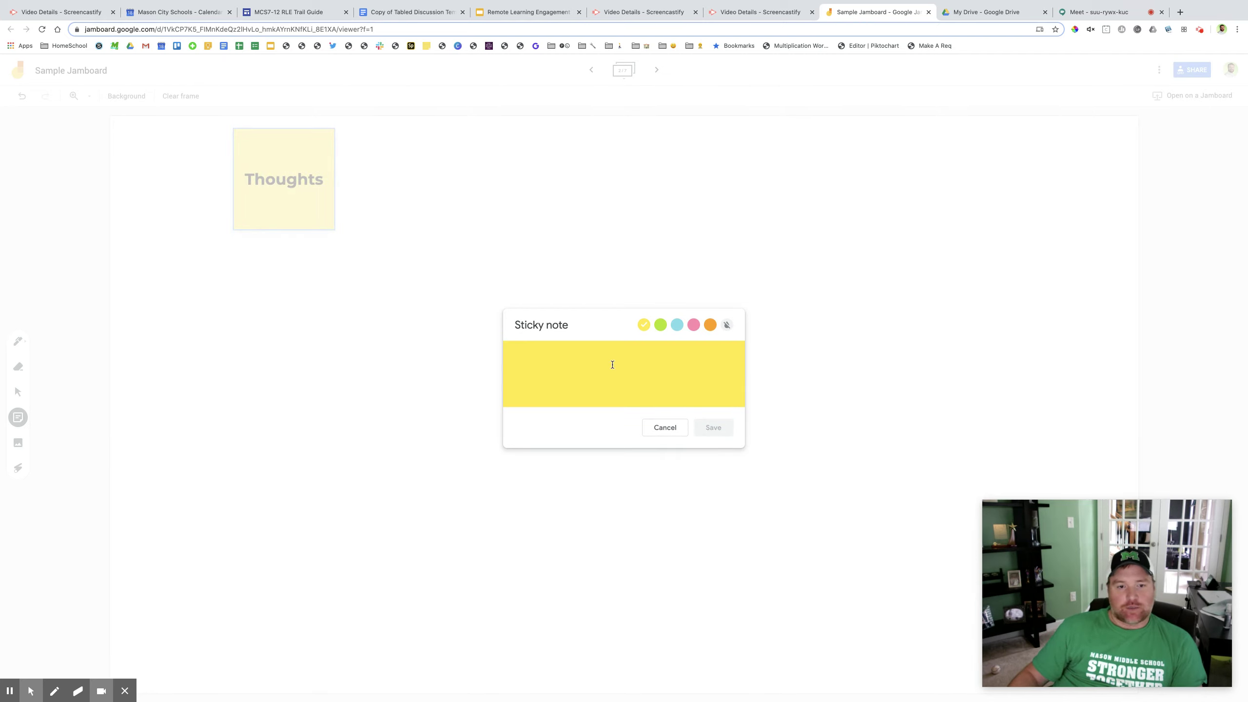
{"action": "type", "text": "Different"}
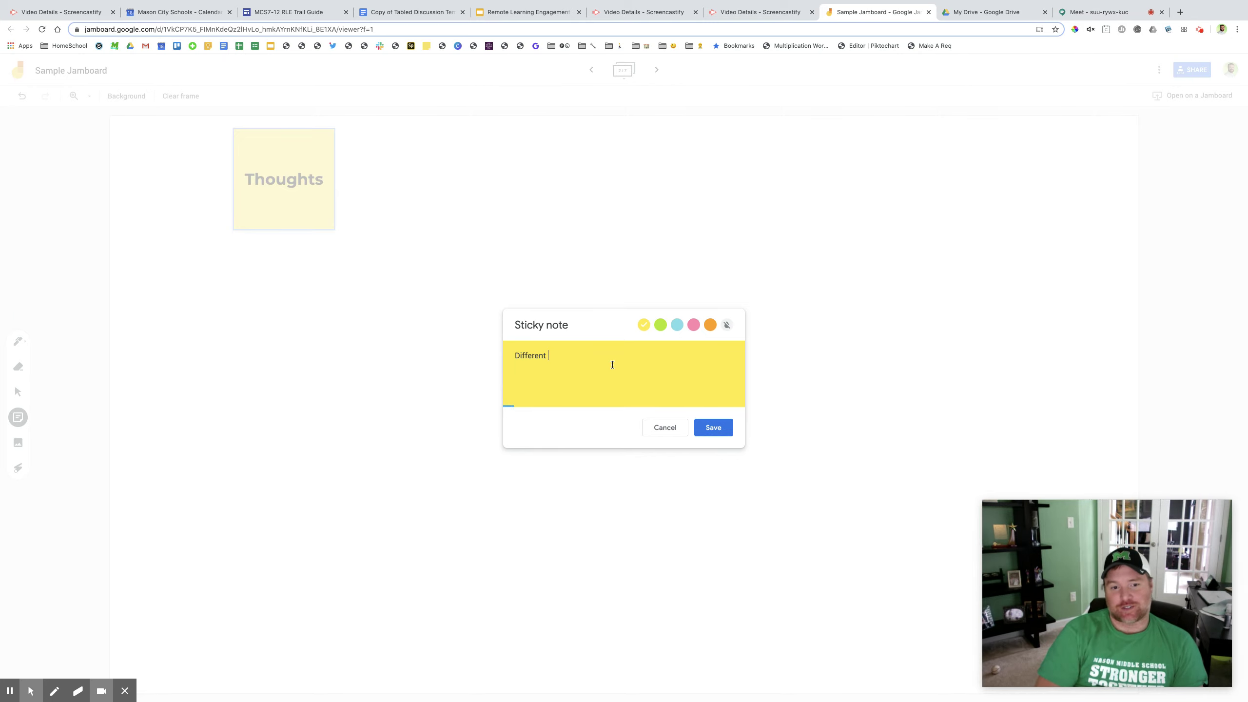
{"action": "type", "text": " thoughts "}
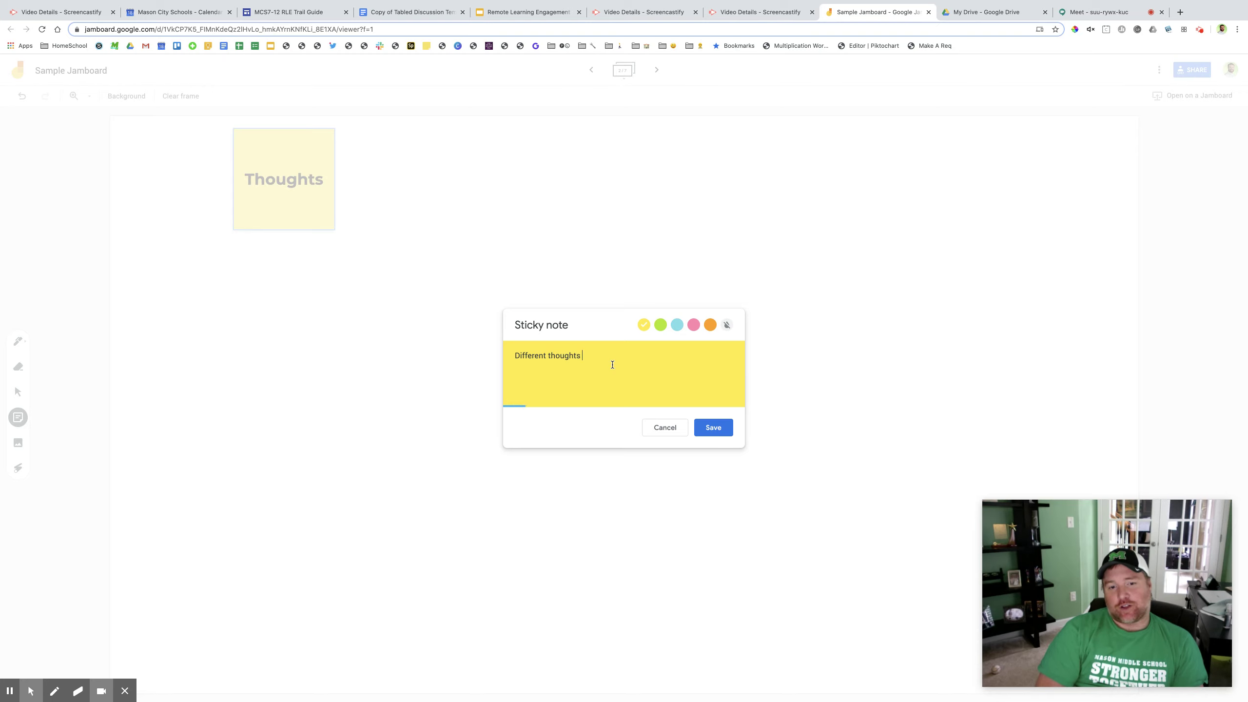
{"action": "type", "text": "from another student"}
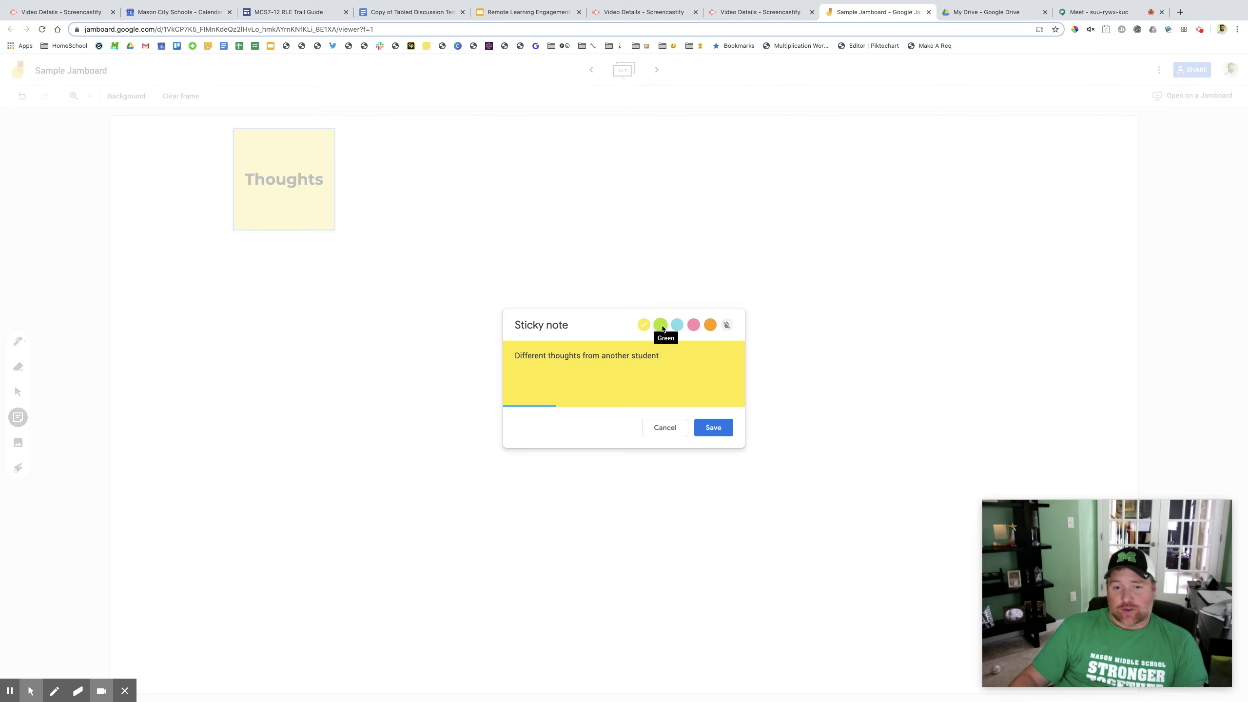
{"action": "left_click", "coordinate": [661, 326]}
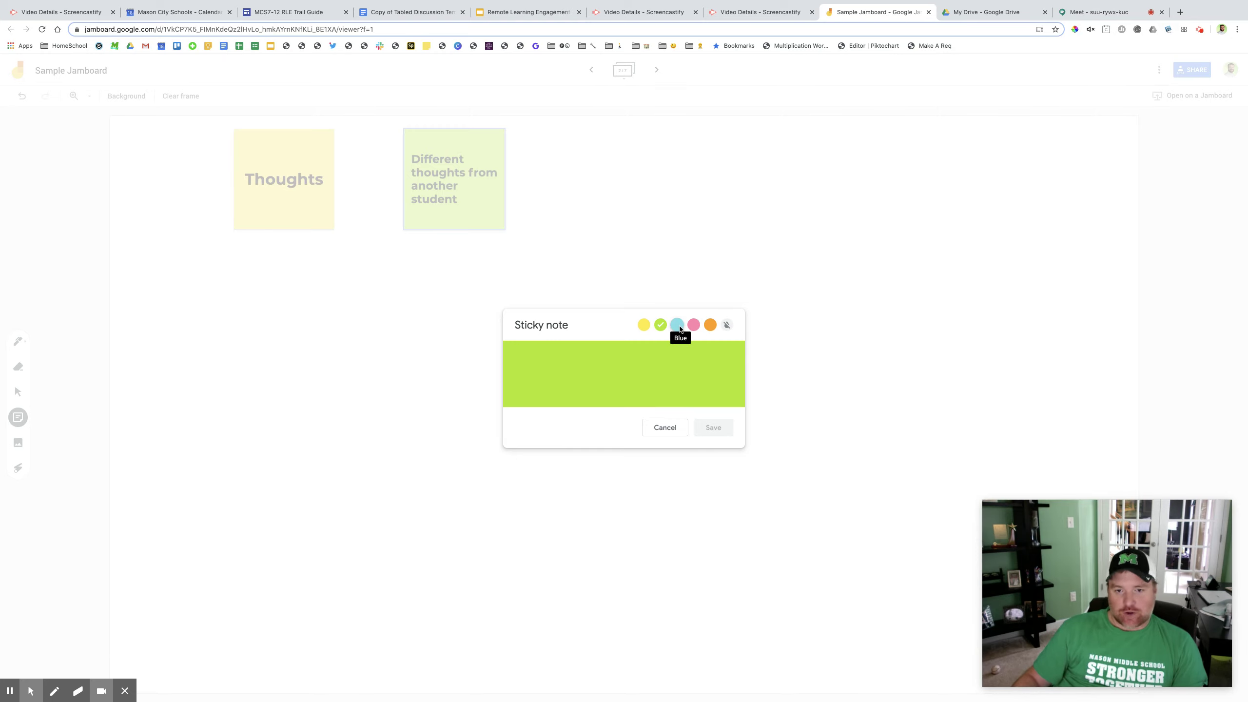
Step: Add a blue 'High Level Answer' note and drag it to the right
{"action": "left_click", "coordinate": [679, 327]}
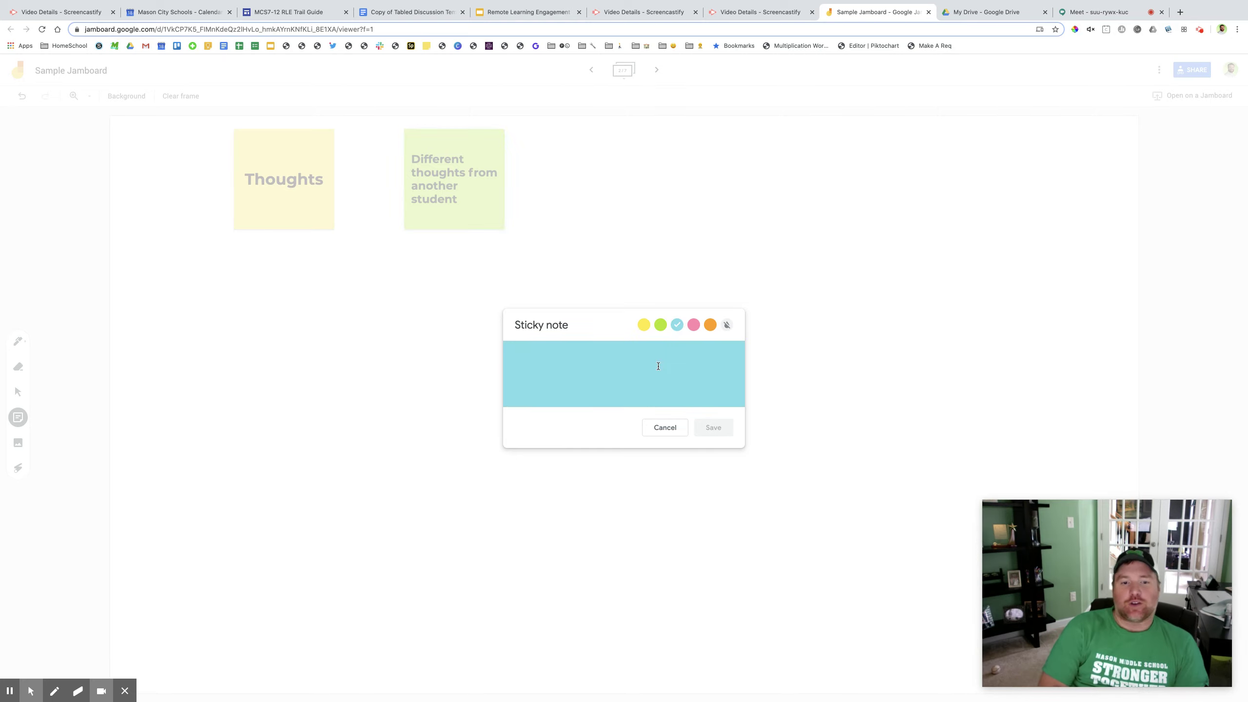
{"action": "type", "text": "High Level"}
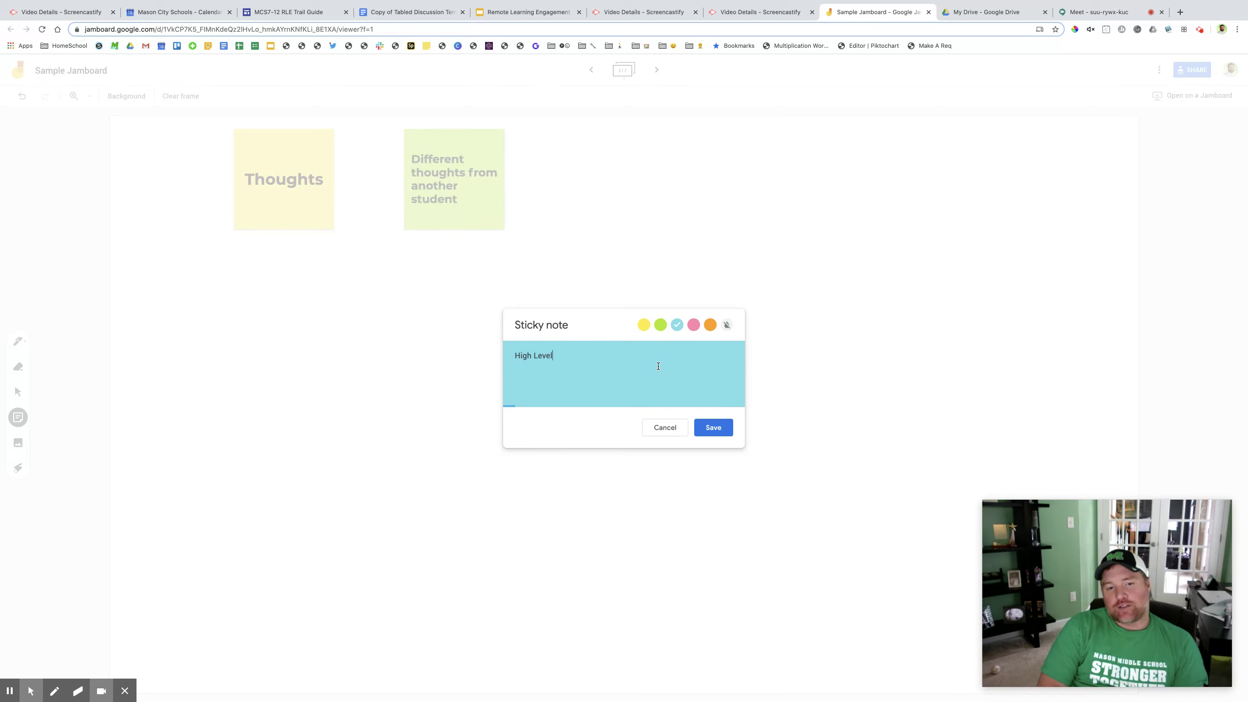
{"action": "type", "text": " Answer"}
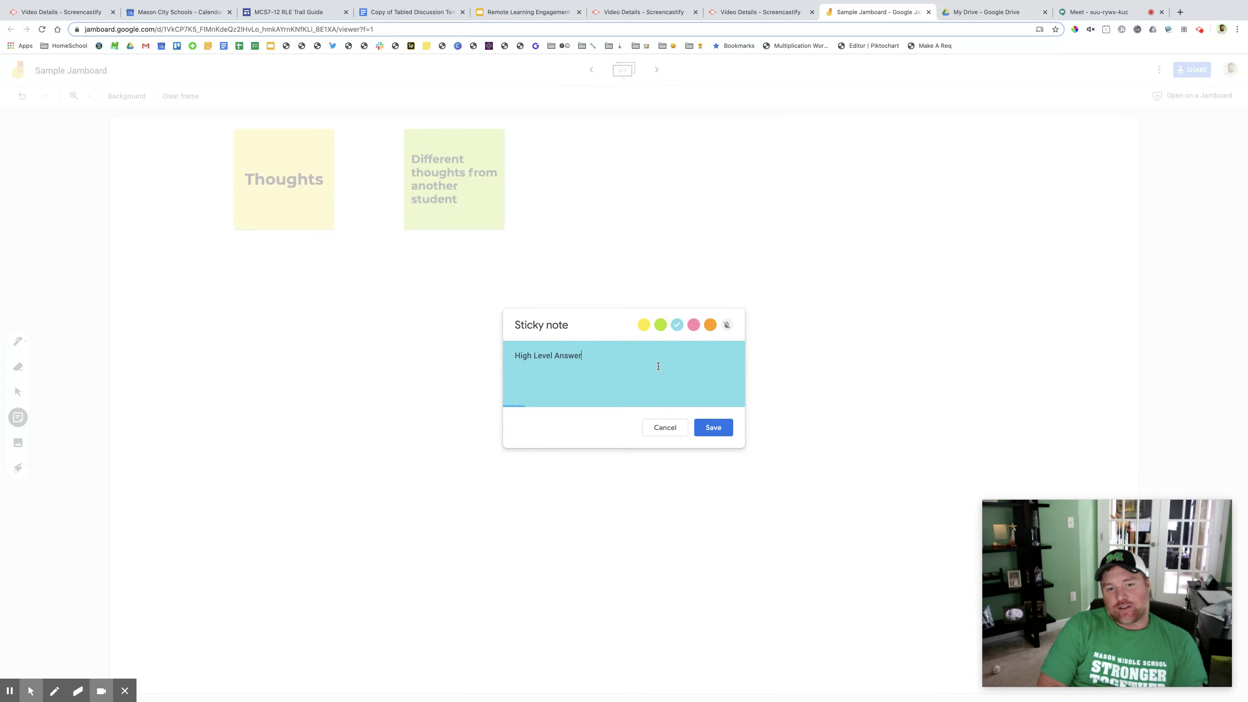
{"action": "left_click", "coordinate": [706, 429]}
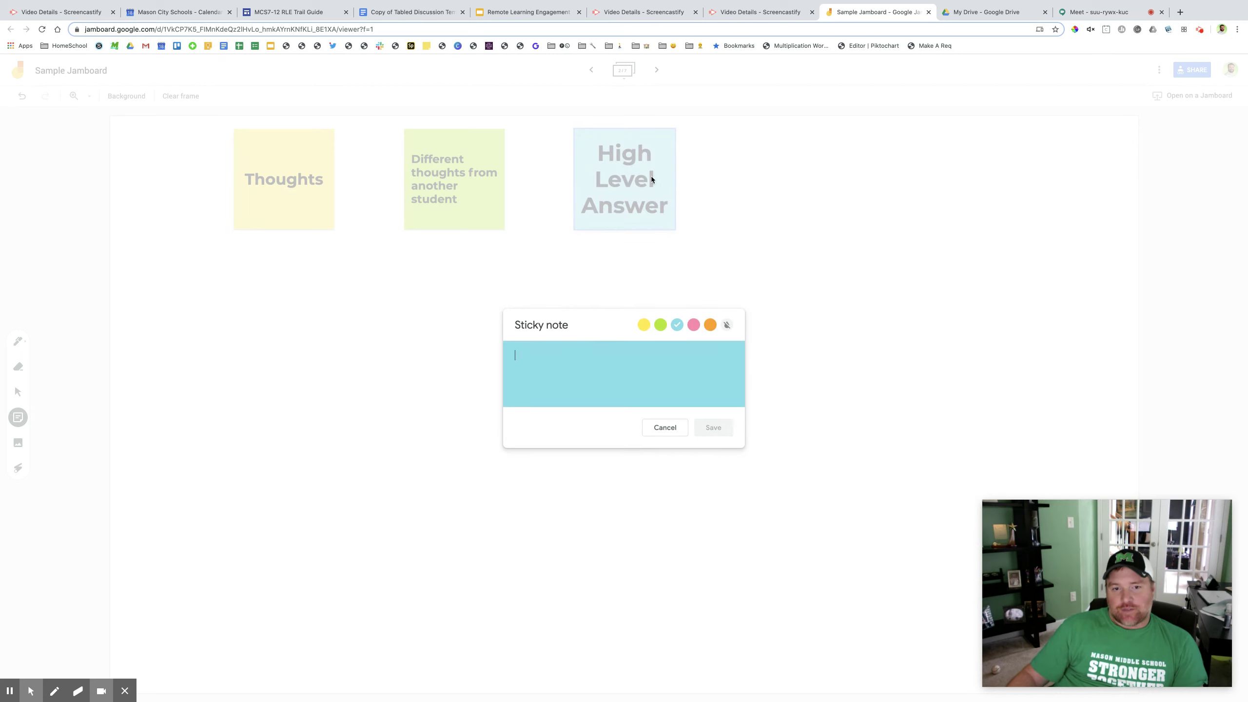
{"action": "left_click_drag", "start_coordinate": [602, 159], "coordinate": [964, 183]}
Step: Place High Level Answer far right with Different thoughts below, then laser-circle all three notes
{"action": "left_click_drag", "start_coordinate": [469, 203], "coordinate": [993, 347]}
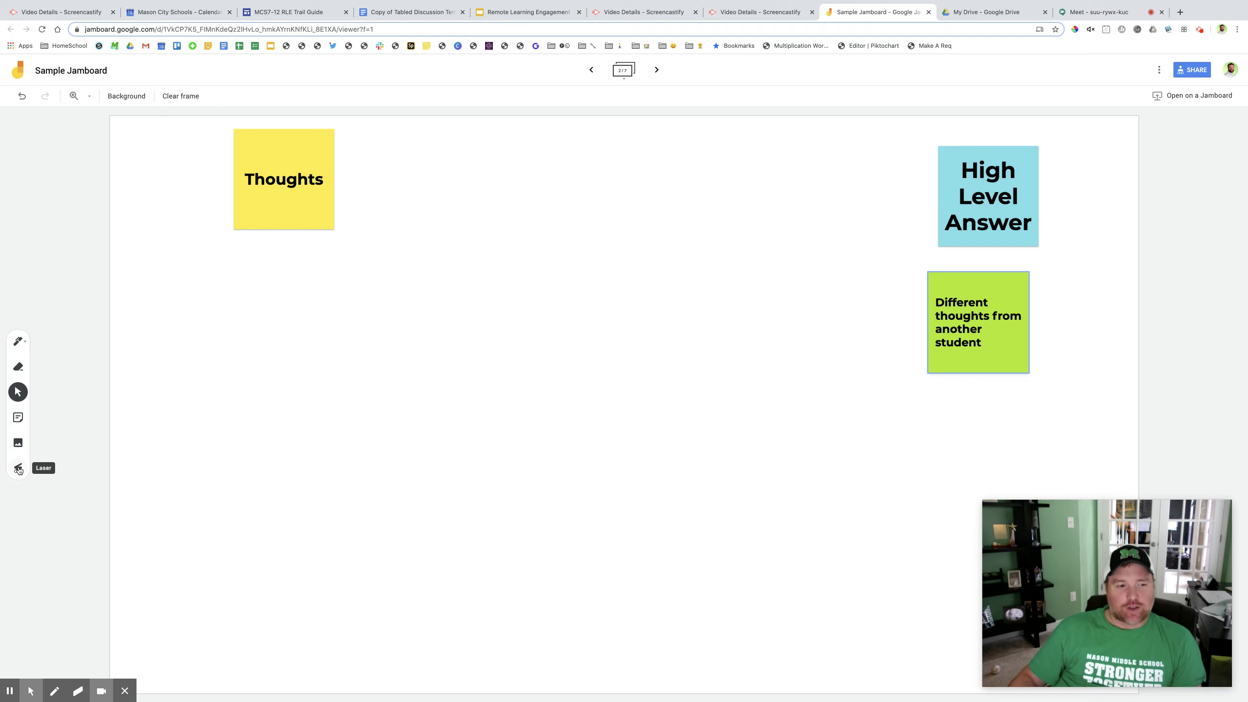
{"action": "left_click", "coordinate": [18, 470]}
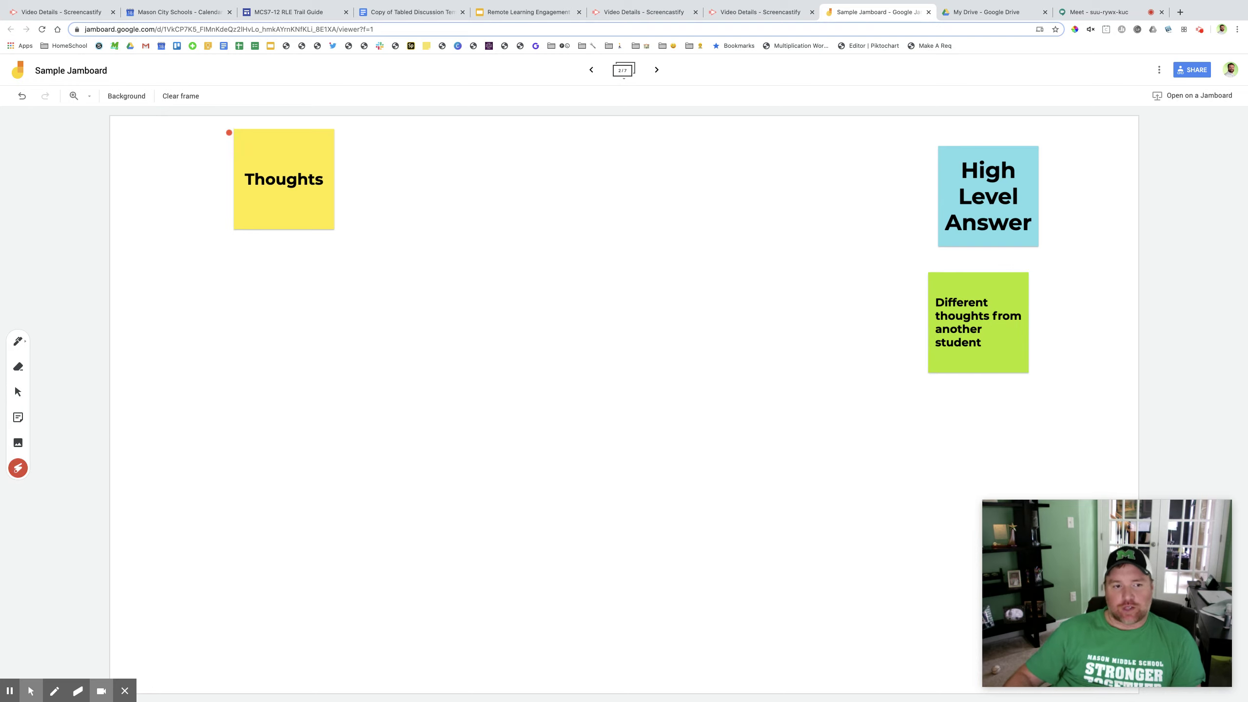
{"action": "mouse_move", "coordinate": [233, 138]}
{"action": "left_mouse_down"}
{"action": "mouse_move", "coordinate": [322, 138]}
{"action": "mouse_move", "coordinate": [231, 191]}
{"action": "mouse_move", "coordinate": [294, 143]}
{"action": "left_mouse_up"}
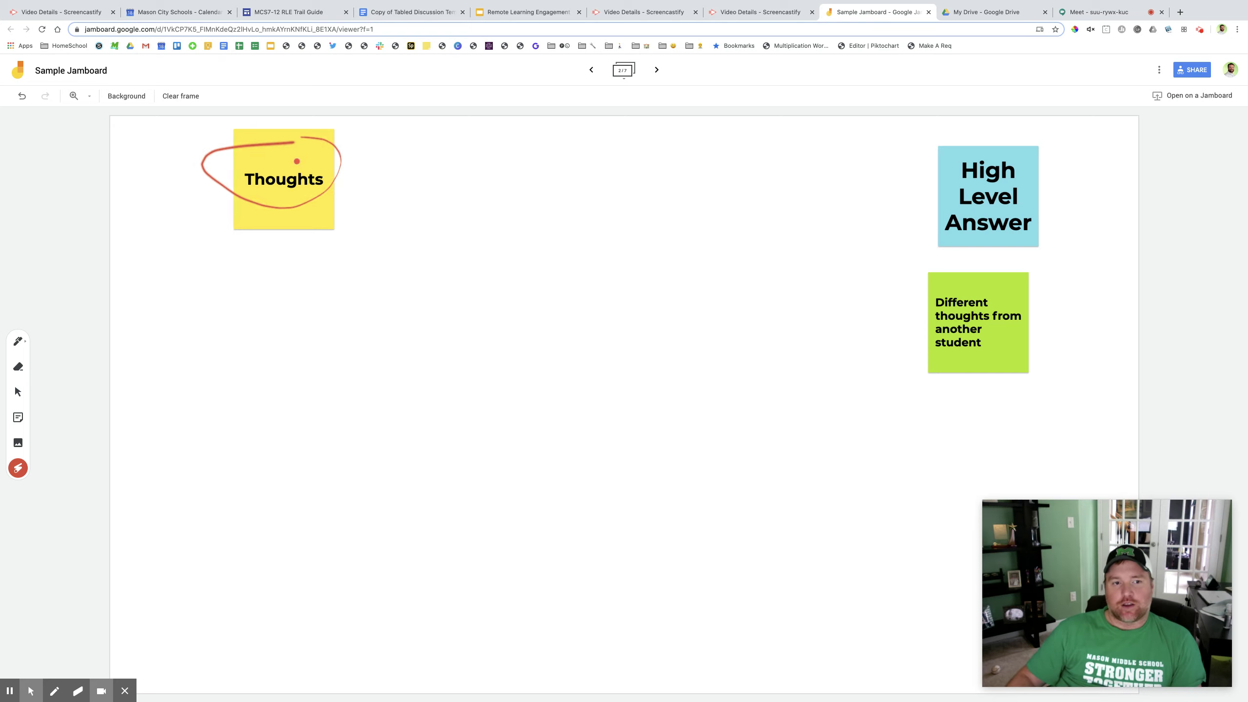
{"action": "mouse_move", "coordinate": [929, 285]}
{"action": "left_mouse_down"}
{"action": "mouse_move", "coordinate": [976, 358]}
{"action": "mouse_move", "coordinate": [1012, 283]}
{"action": "left_mouse_up"}
{"action": "mouse_move", "coordinate": [971, 147]}
{"action": "left_mouse_down"}
{"action": "mouse_move", "coordinate": [1062, 231]}
{"action": "mouse_move", "coordinate": [941, 216]}
{"action": "mouse_move", "coordinate": [940, 189]}
{"action": "left_mouse_up"}
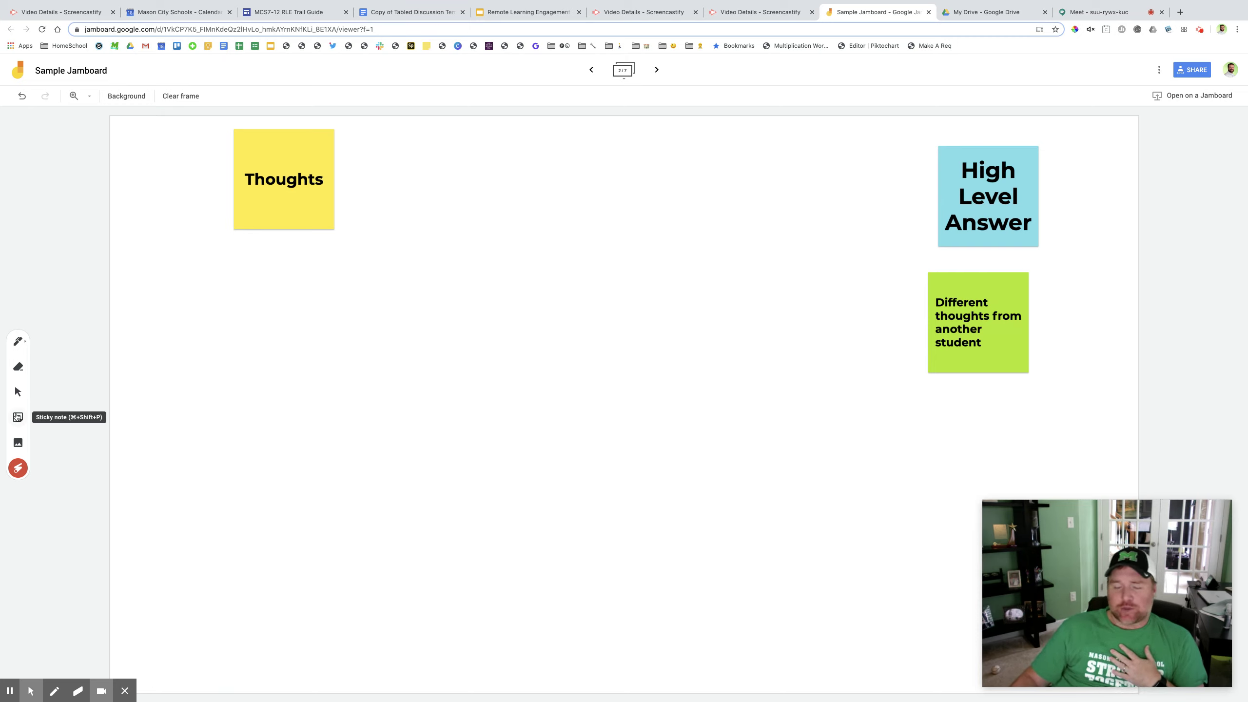
Step: Insert the coral-reef picture from a Google Image Search for 'under water'
{"action": "left_click", "coordinate": [17, 444]}
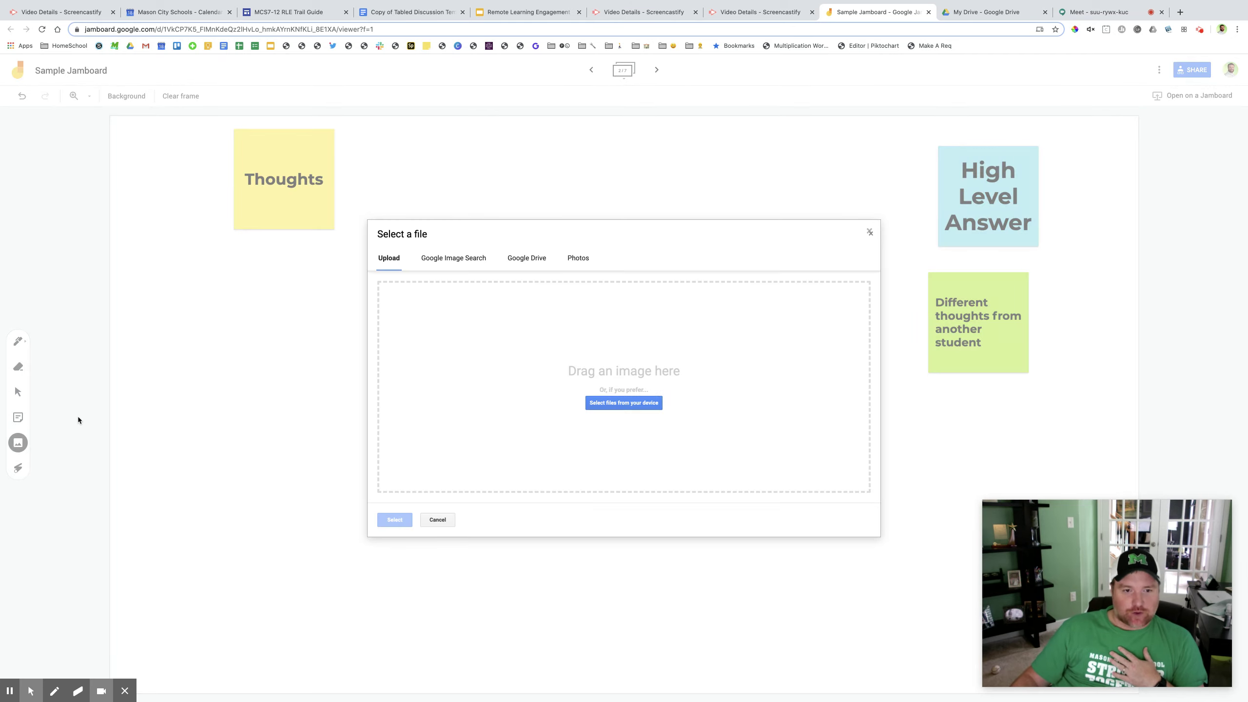
{"action": "left_click", "coordinate": [458, 265]}
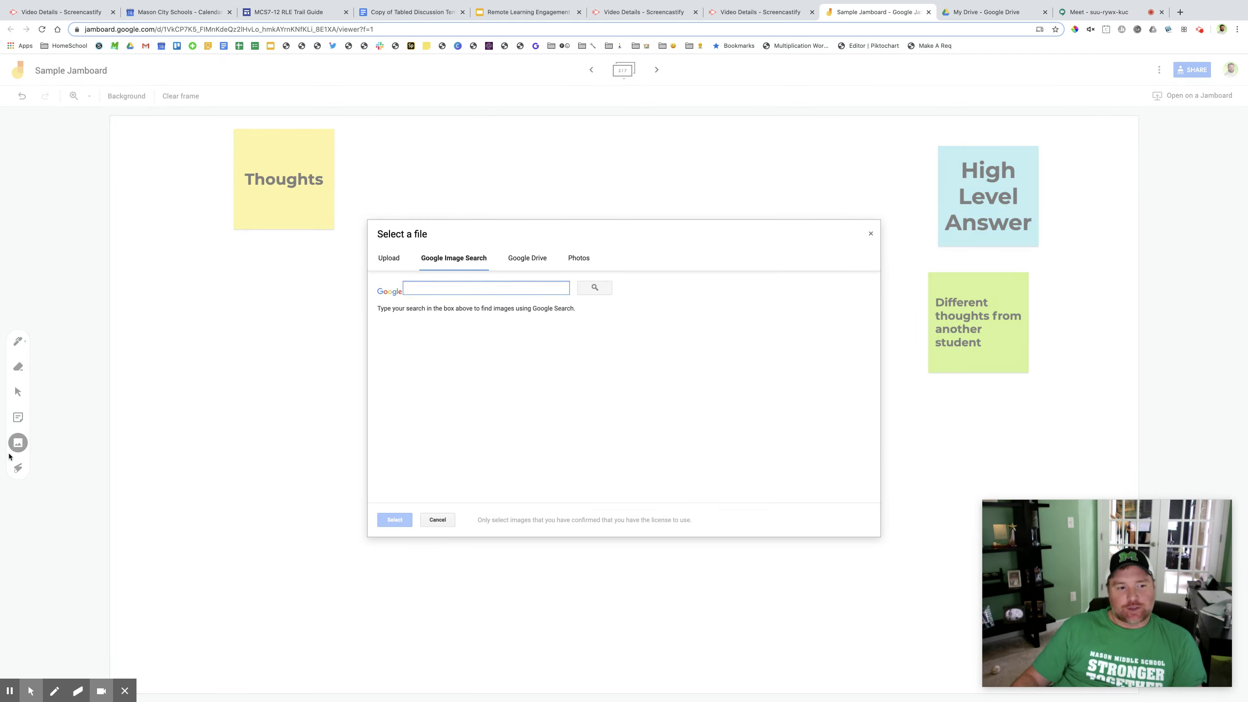
{"action": "type", "text": "u"}
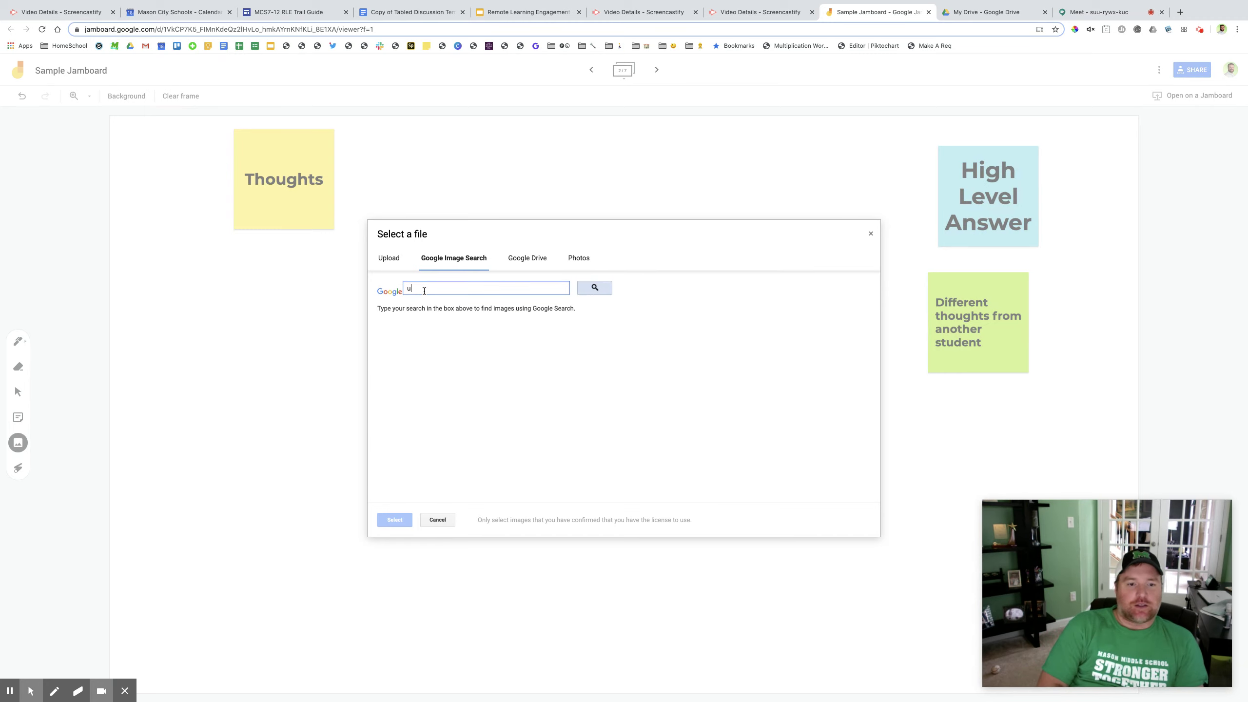
{"action": "type", "text": "nder water"}
{"action": "key", "text": "Return"}
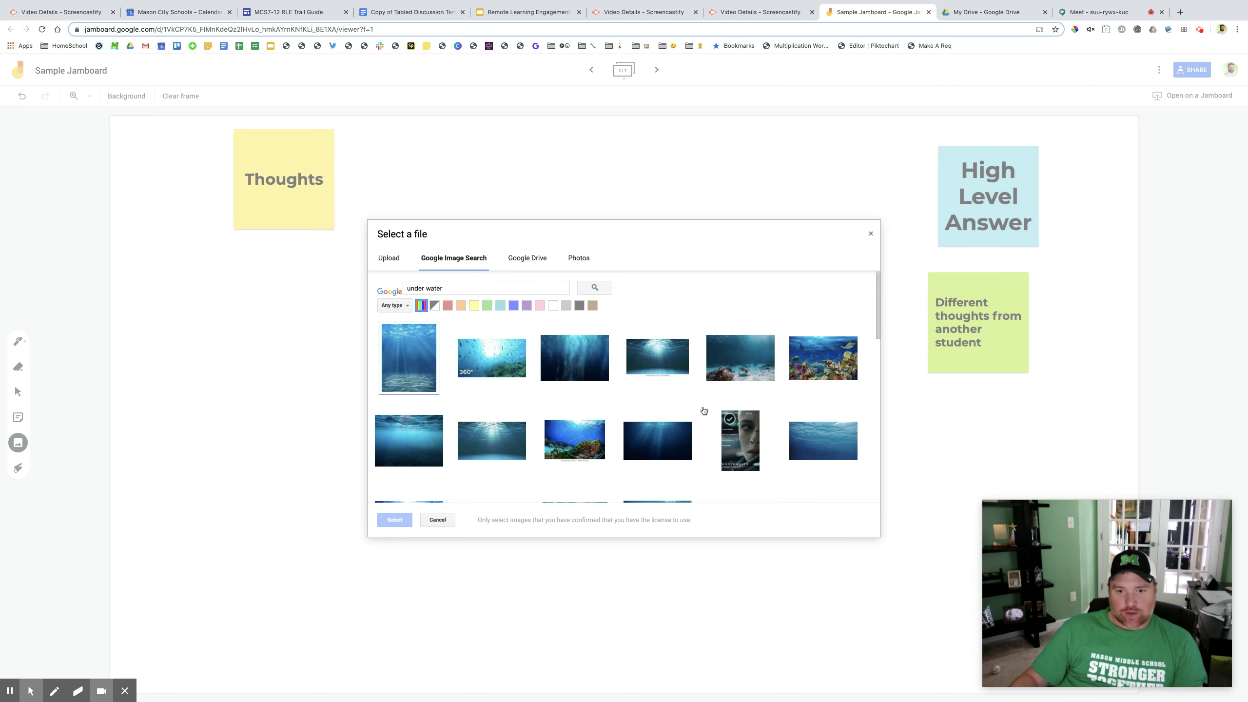
{"action": "left_click", "coordinate": [573, 434]}
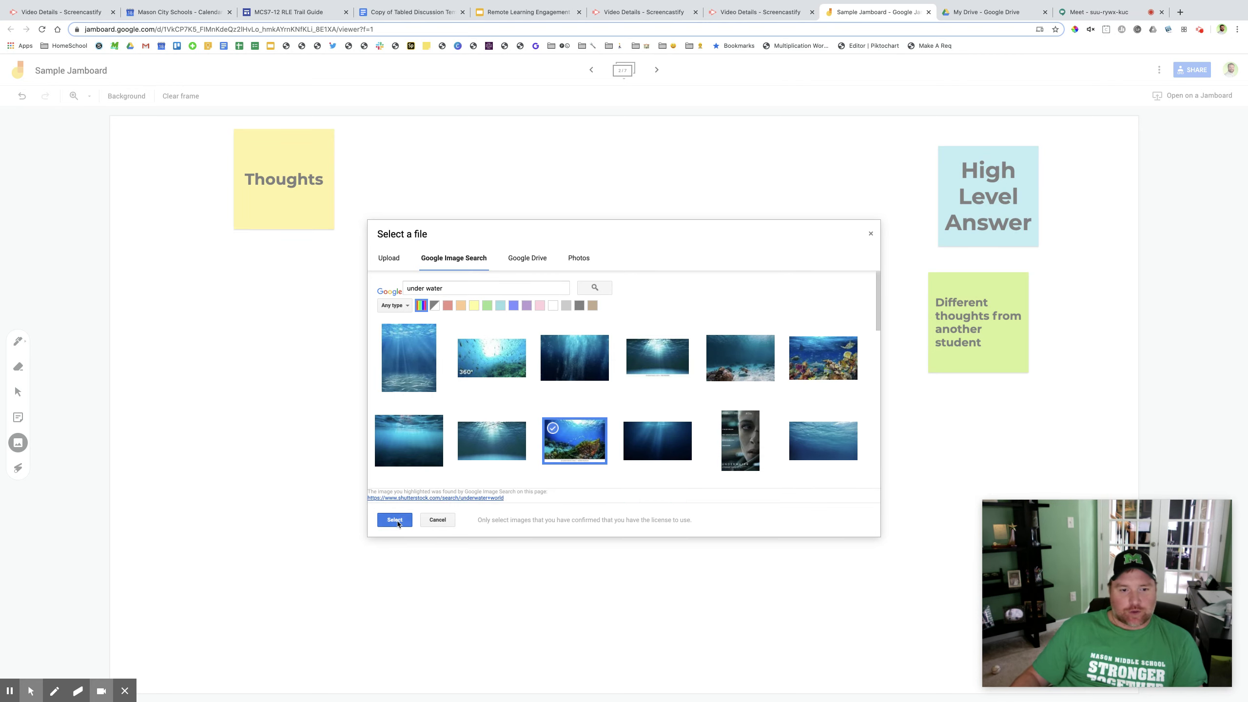
{"action": "left_click", "coordinate": [395, 520]}
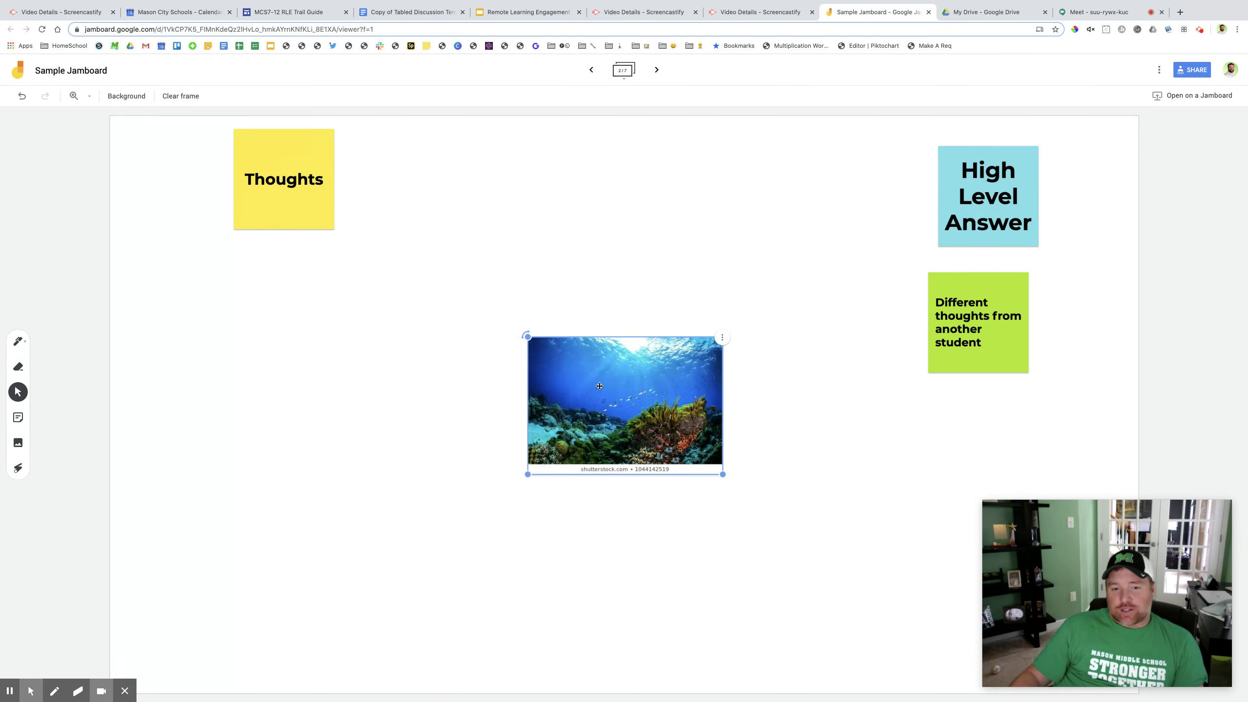